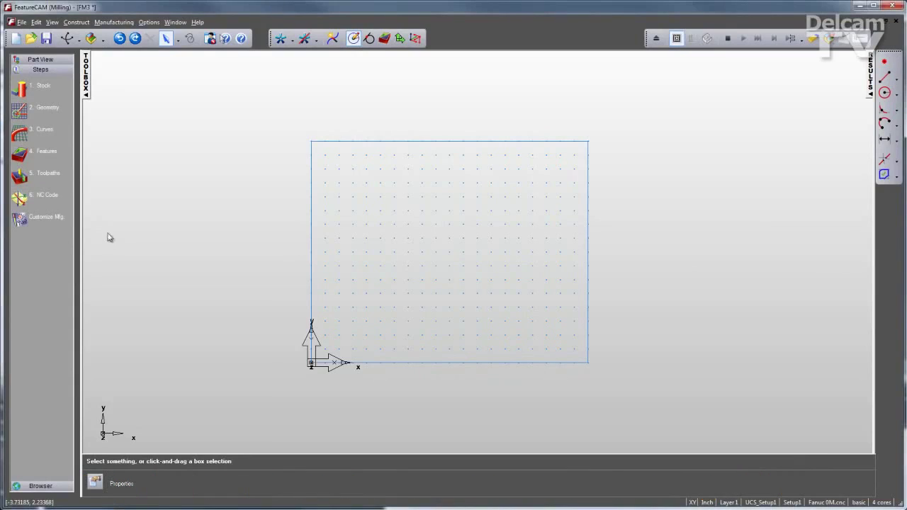
Set up a 4 × 6 × 1 aluminum block stock with Length 6 and no multi-axis positioning
left_click(22, 89)
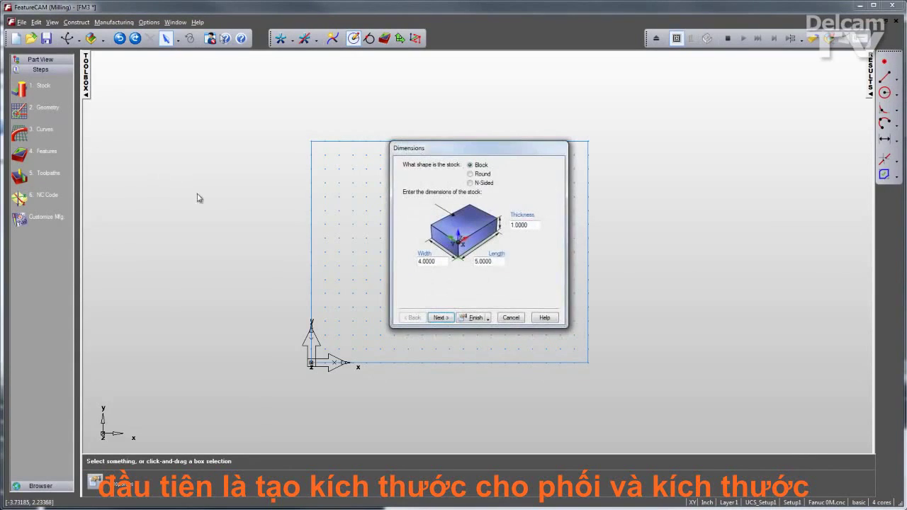
left_click_drag(502, 264, 429, 264)
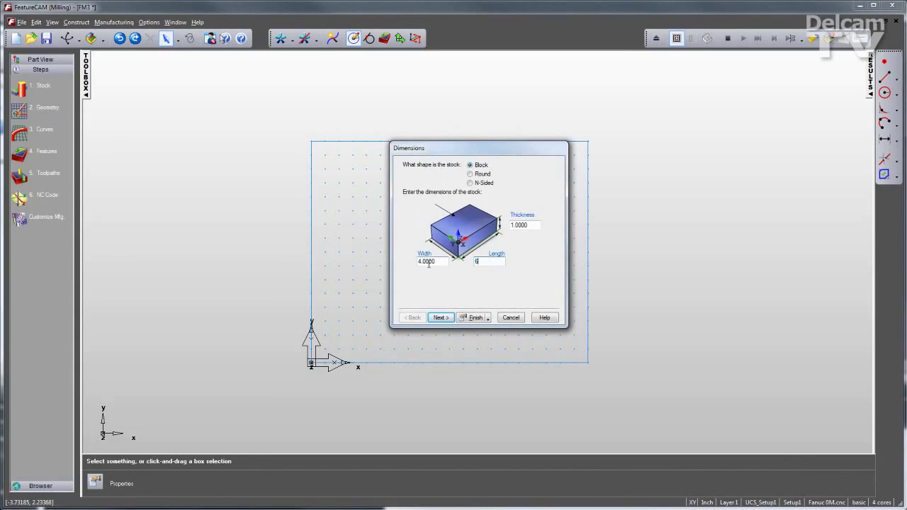
left_click(452, 318)
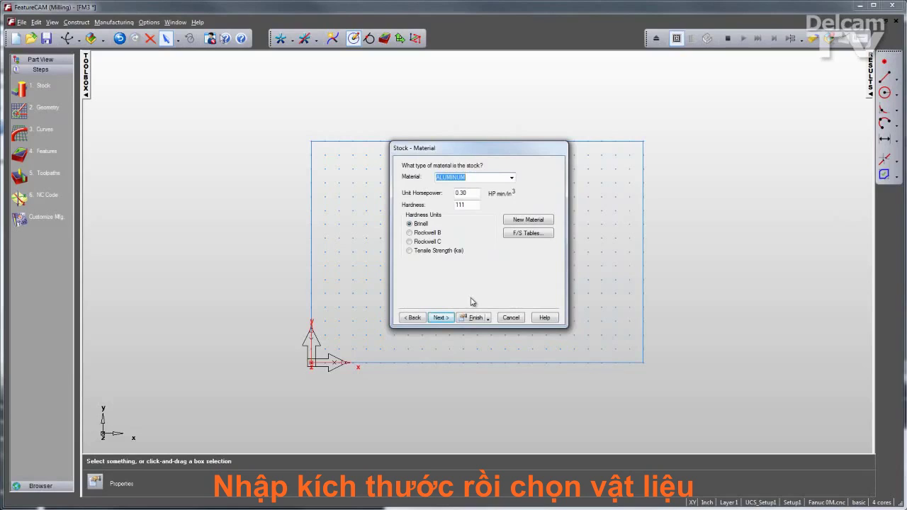
left_click(452, 318)
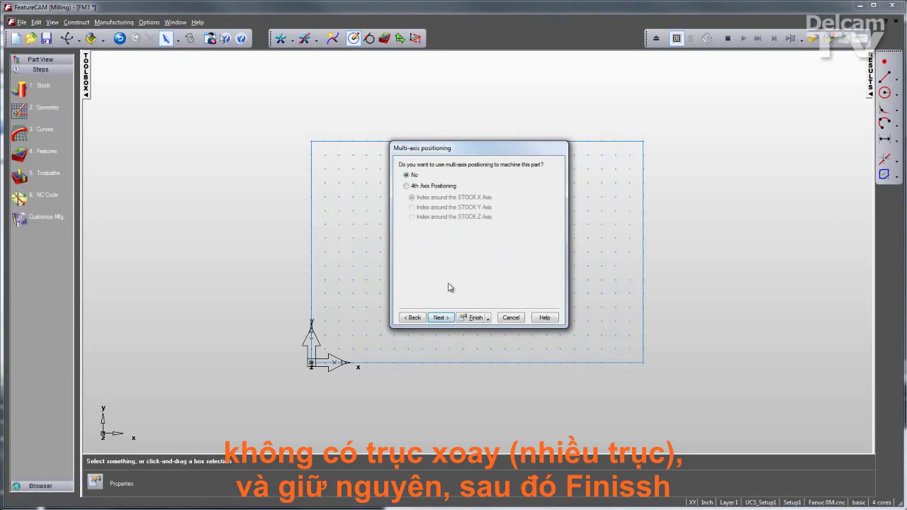
left_click(445, 316)
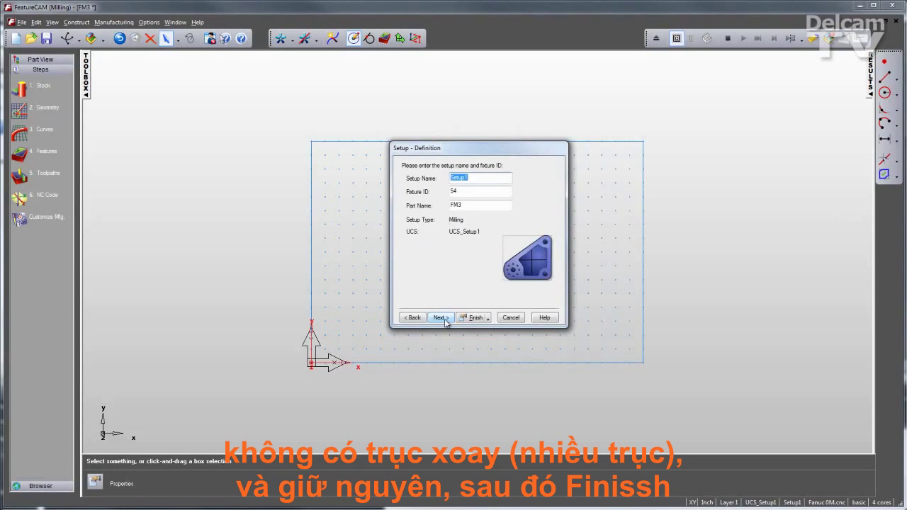
left_click(474, 319)
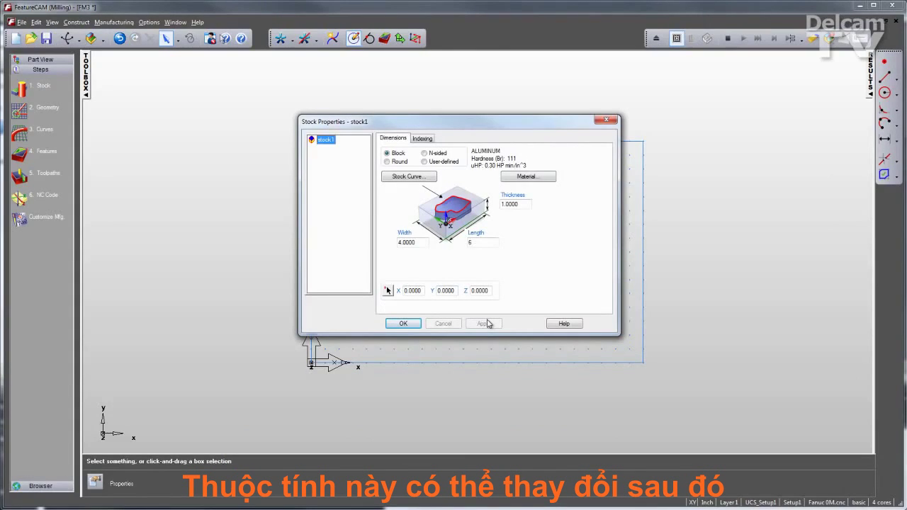
left_click(407, 323)
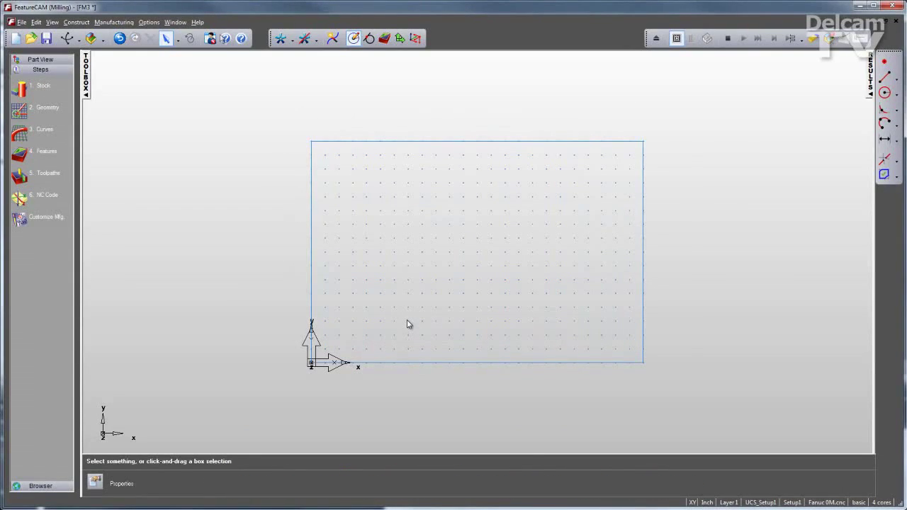
Place three center-radius circles at the stock's upper-left, lower-left and lower-right
left_click(20, 112)
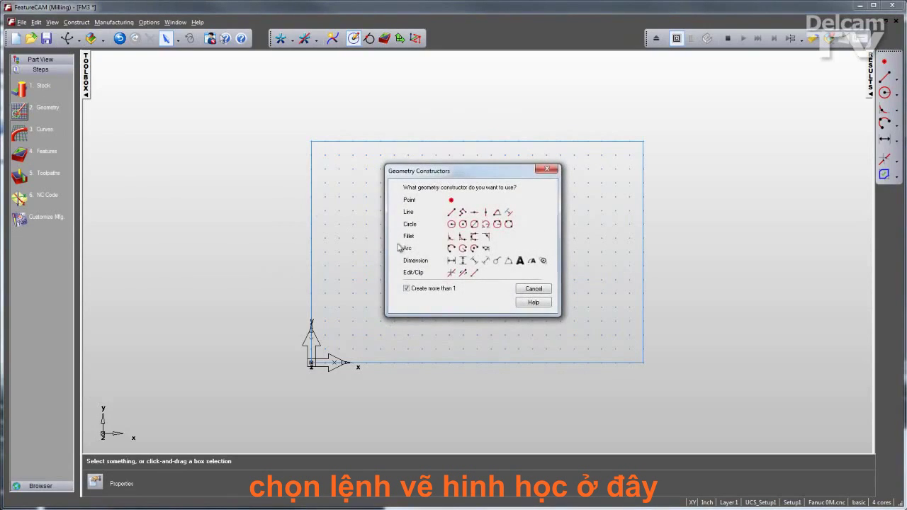
left_click(451, 224)
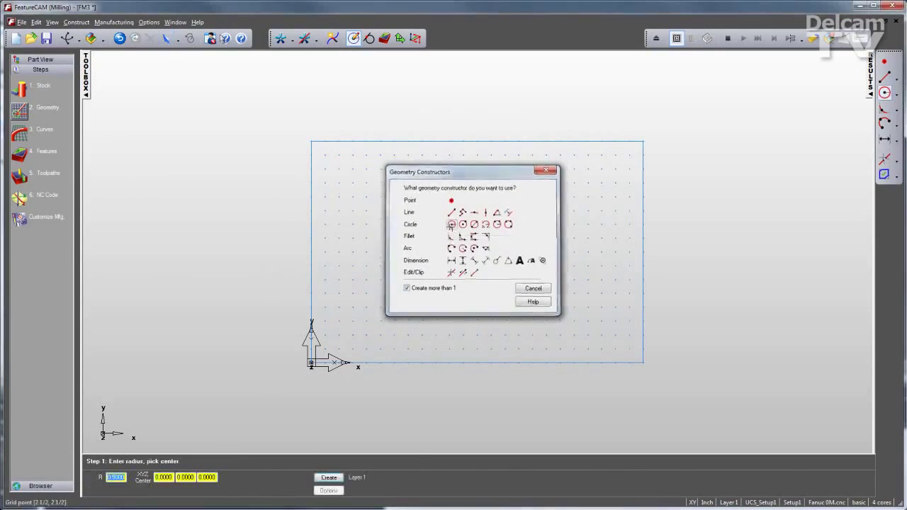
left_click(366, 196)
left_click(366, 321)
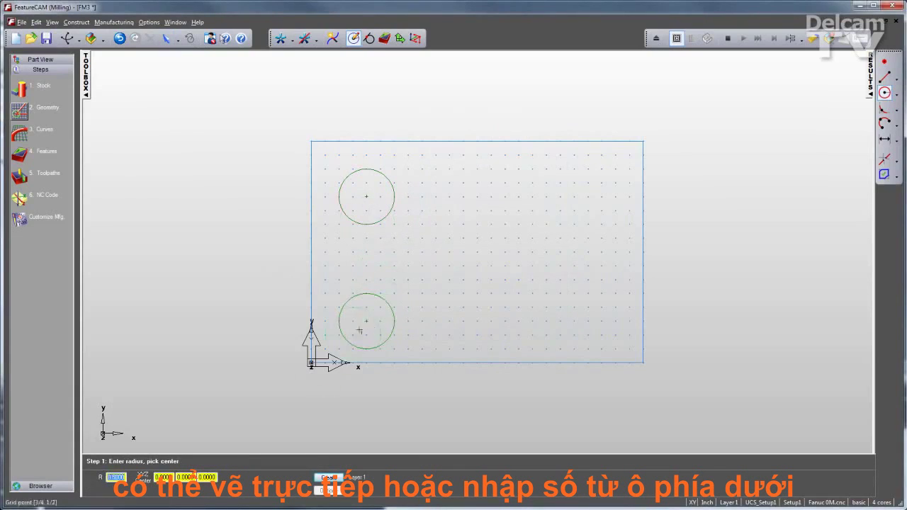
left_click(533, 320)
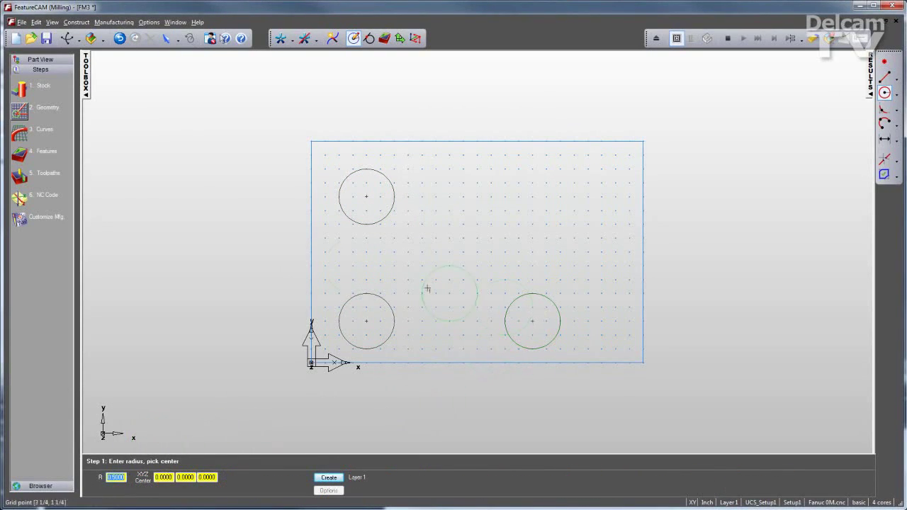
Draw three tangent lines linking the circles into a closed rounded triangle
left_click(21, 114)
left_click(452, 212)
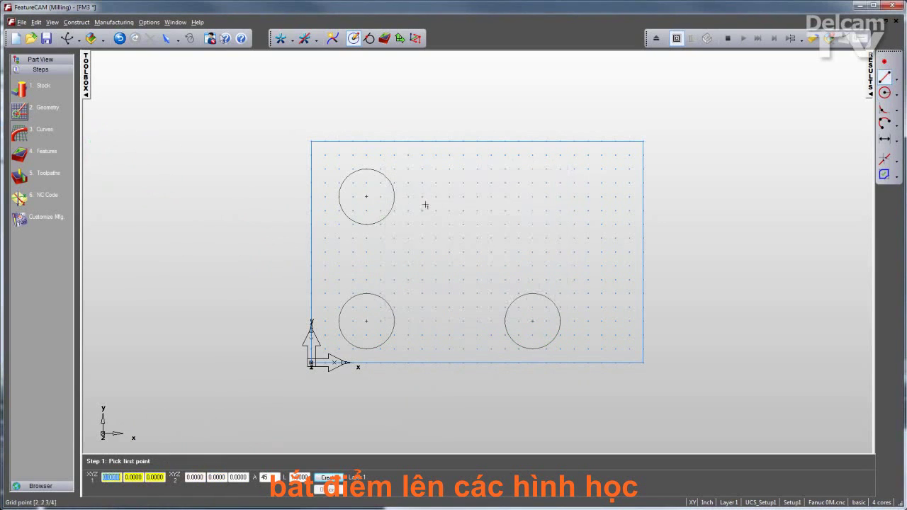
left_click(376, 169)
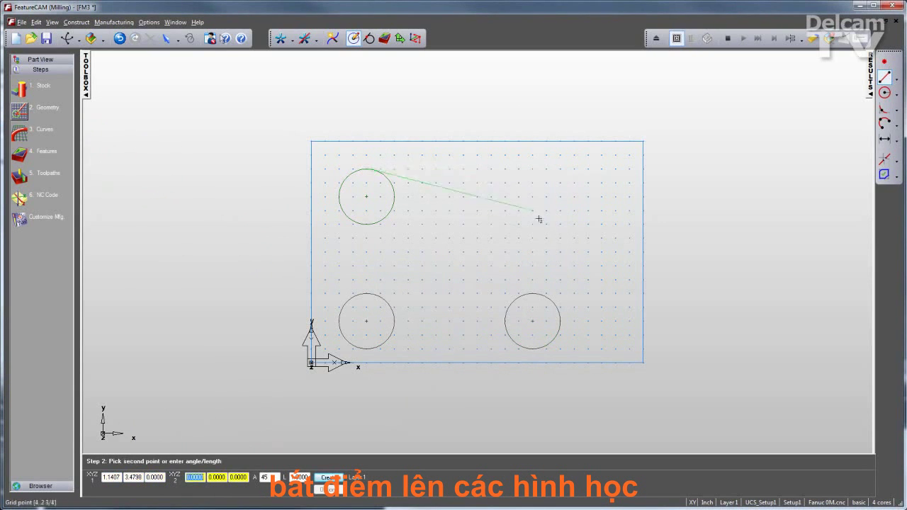
left_click(552, 299)
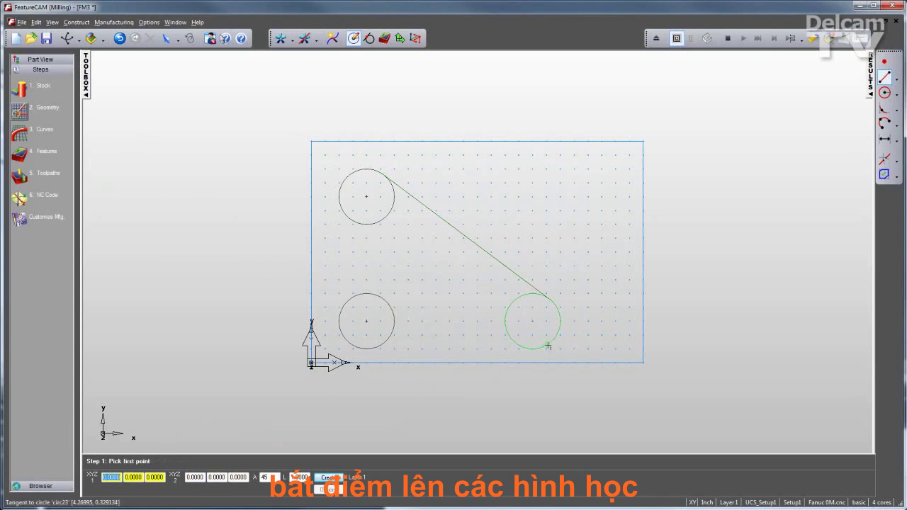
left_click(546, 346)
left_click(344, 343)
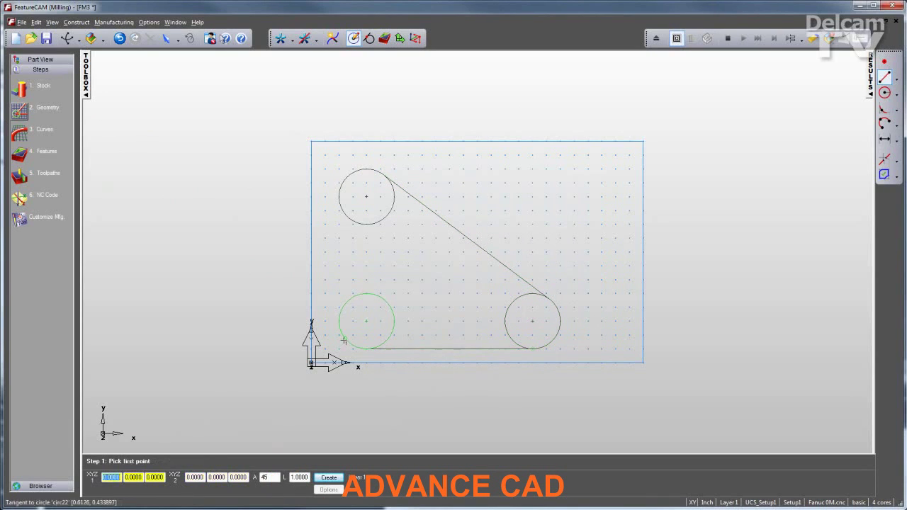
left_click(346, 340)
left_click(339, 199)
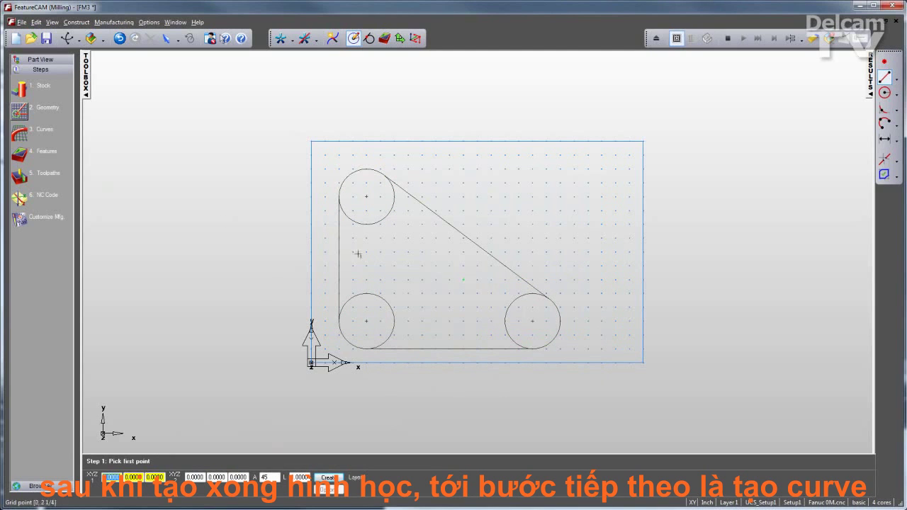
Chain the outline into the closed boundary curve3, then start a new feature
left_click(20, 133)
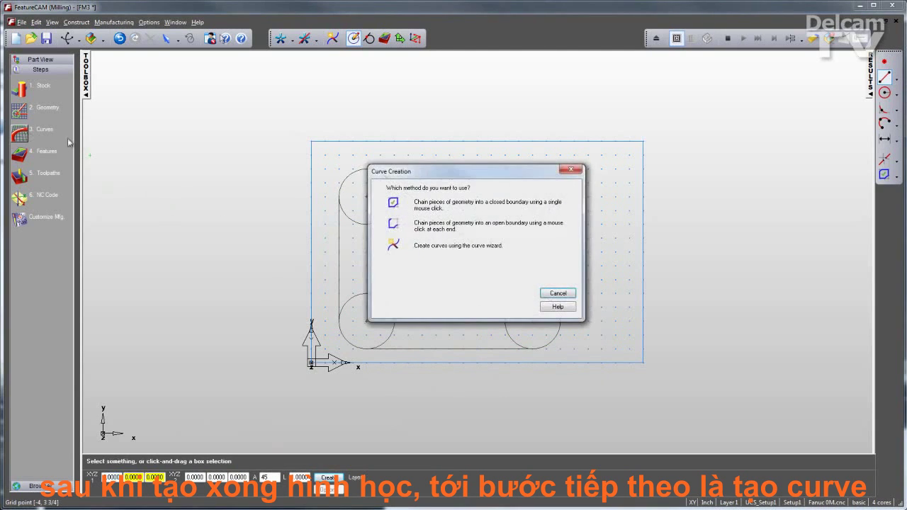
left_click(394, 204)
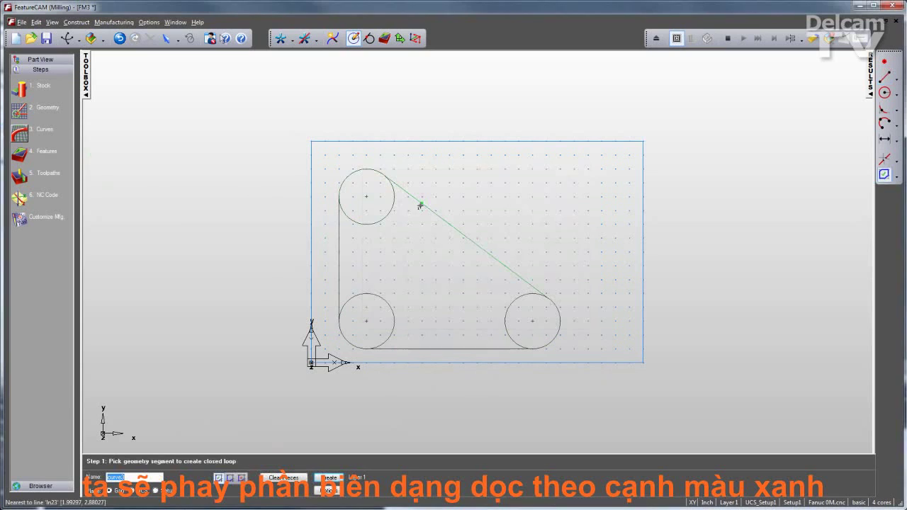
left_click(423, 207)
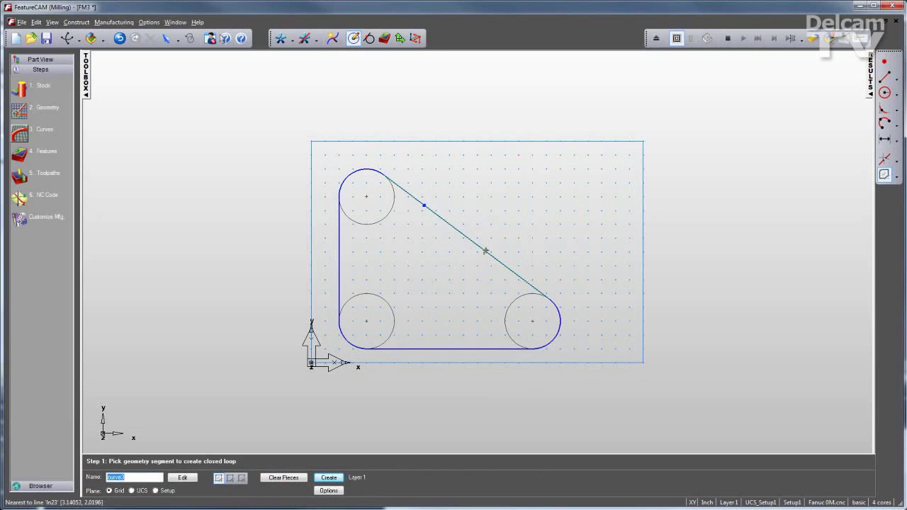
left_click(329, 477)
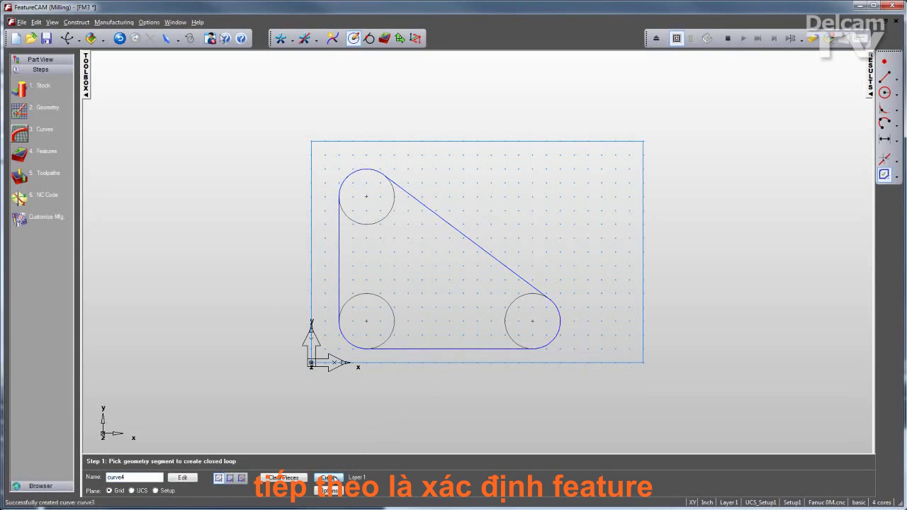
left_click(22, 154)
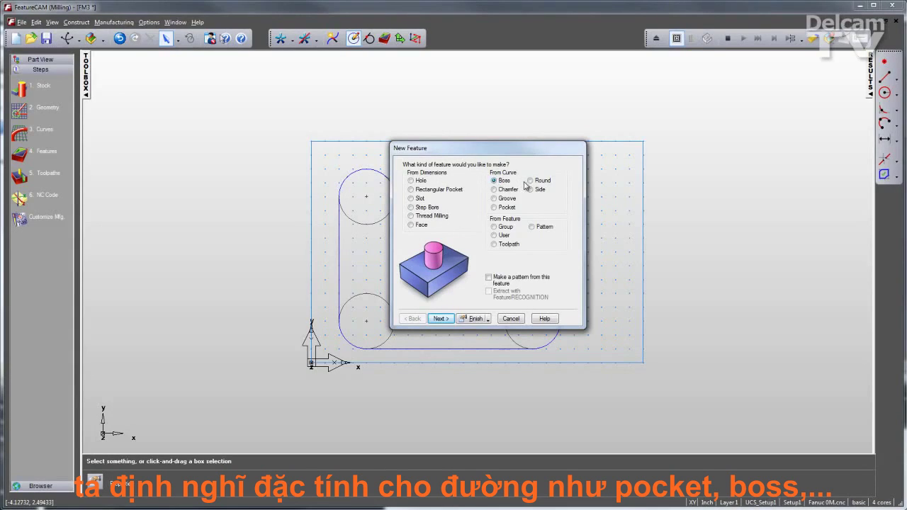
Make the new feature a pocket bounded by curve3, viewing the part isometrically
left_click(494, 207)
left_click(440, 319)
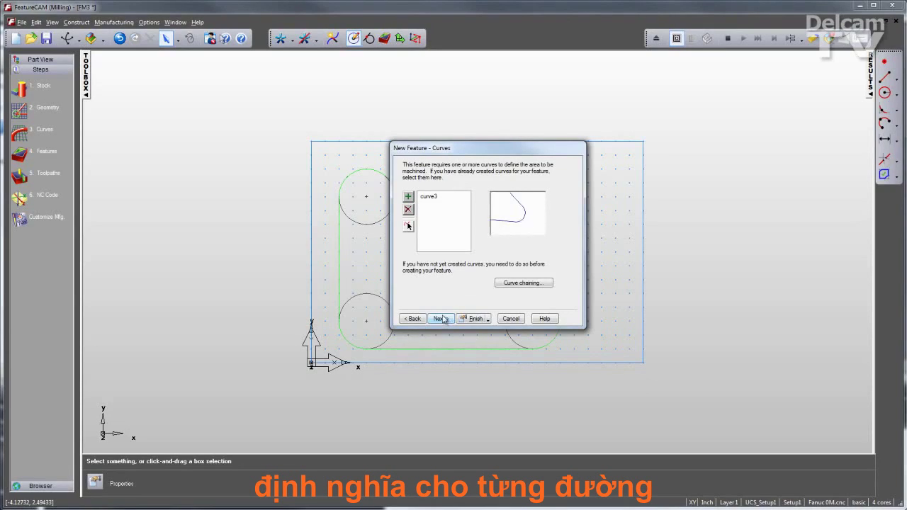
left_click(440, 319)
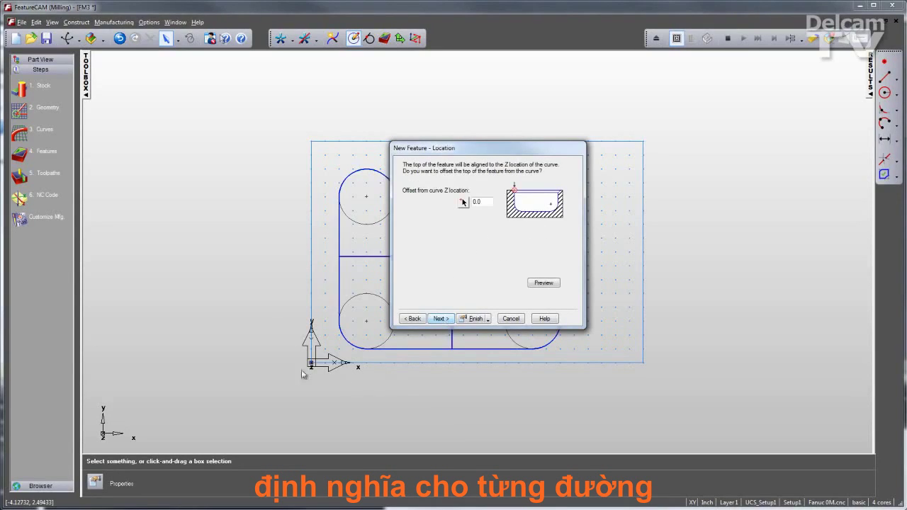
right_click(249, 271)
left_click(272, 398)
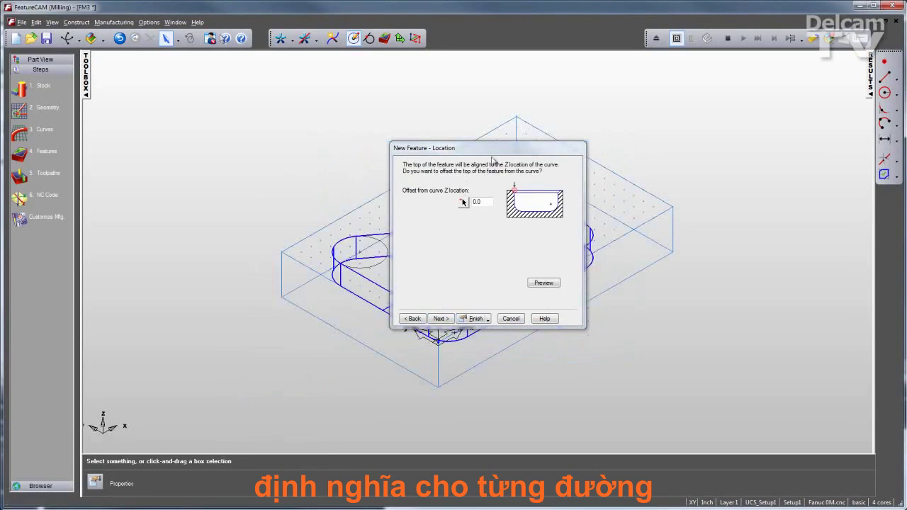
left_click_drag(493, 150, 194, 98)
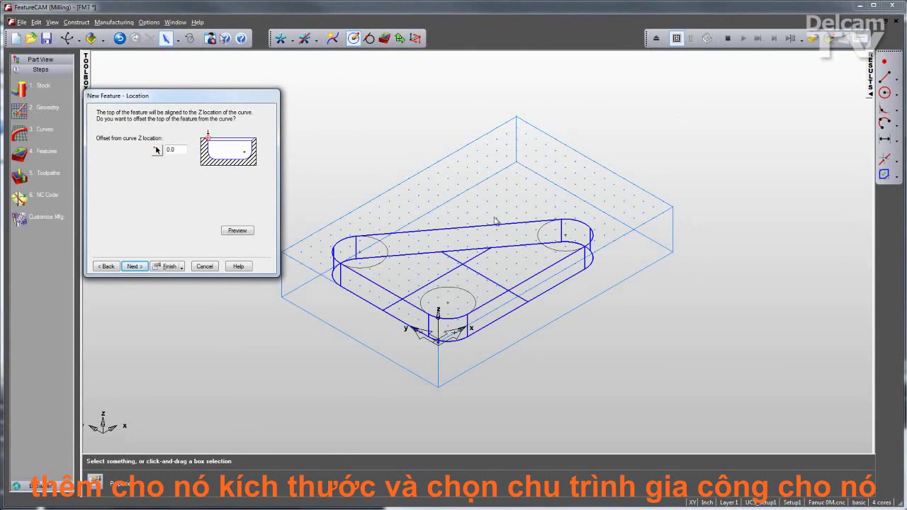
Keep zero offset and 0.5 depth, finish with rough and finish passes, and accept pocket1
left_click(134, 266)
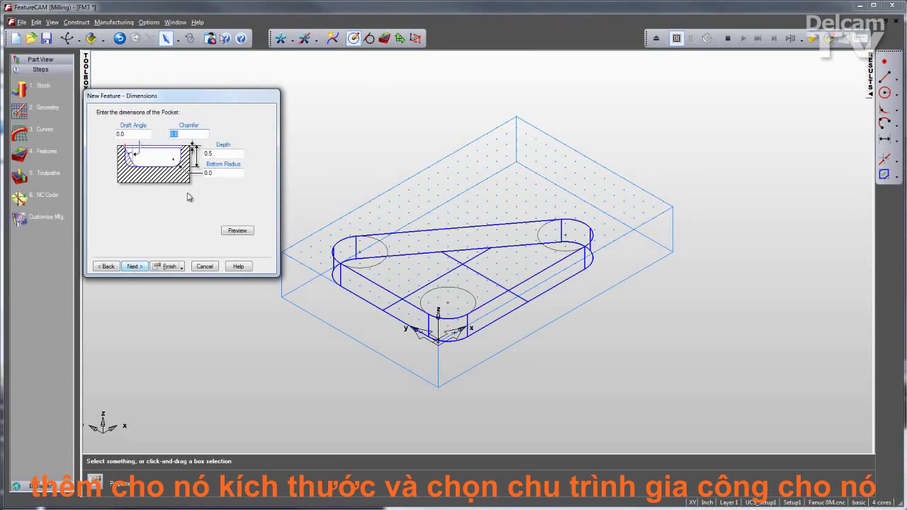
left_click(136, 267)
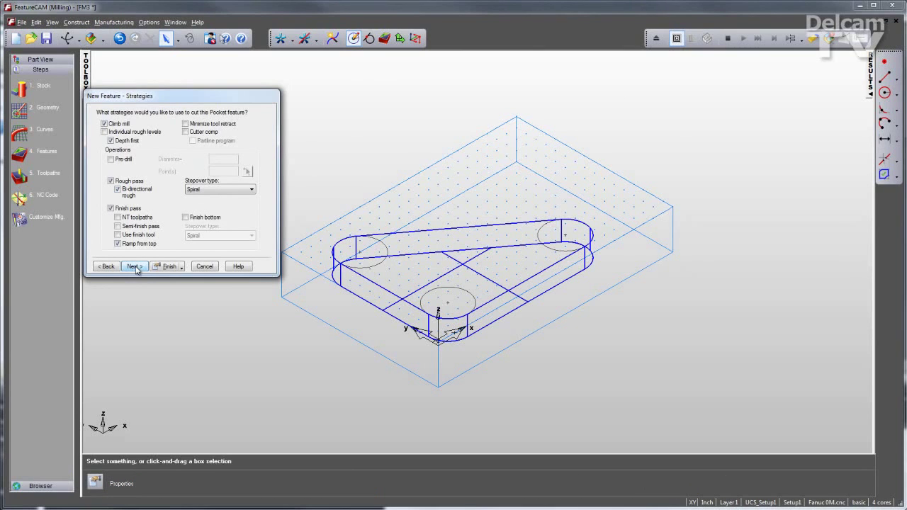
left_click(168, 267)
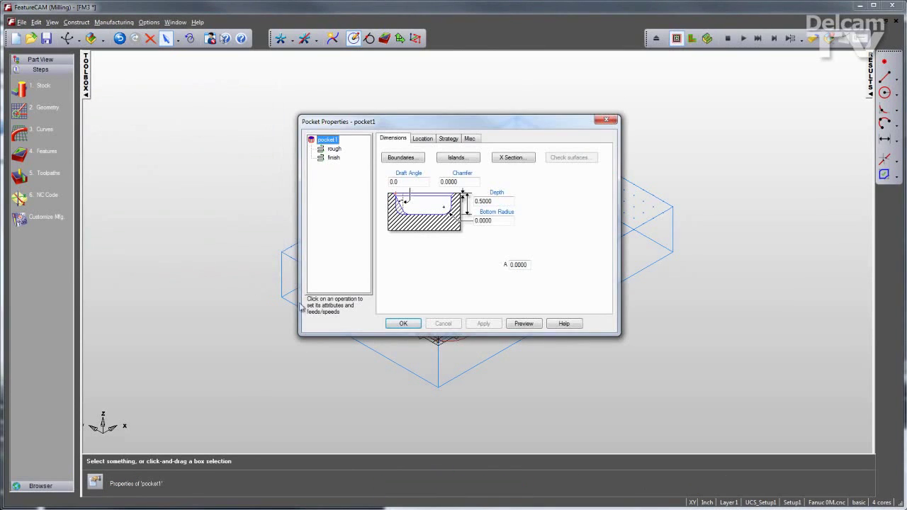
left_click(403, 324)
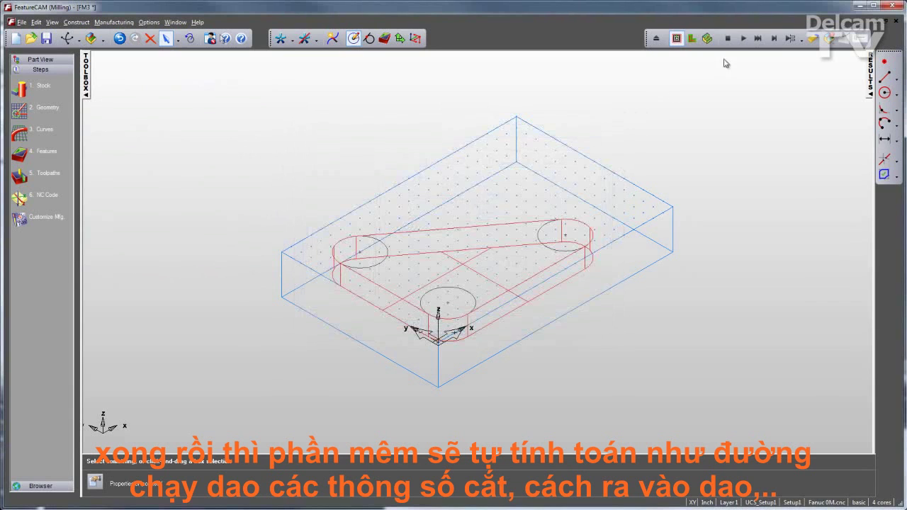
Play the toolpath simulation, orbit to a top view, and replay it in solid 3D mode
left_click(744, 38)
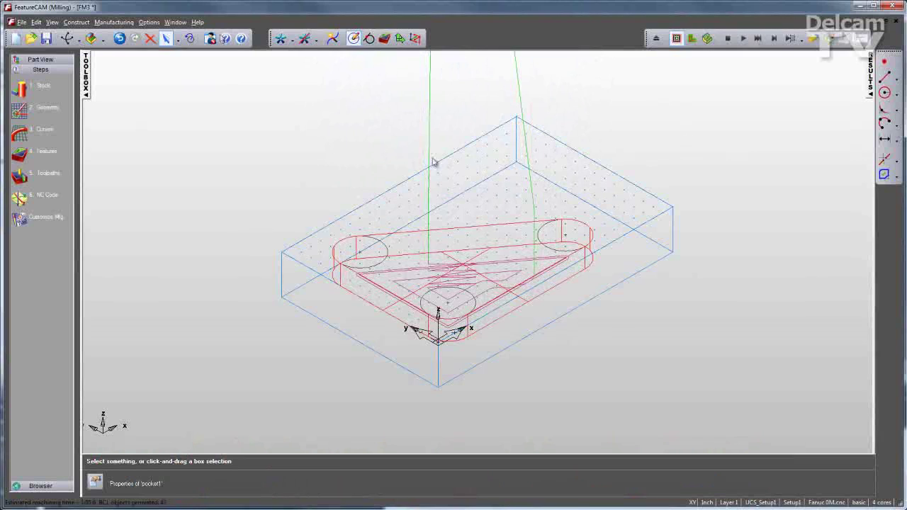
right_click(383, 138)
left_click(401, 145)
left_click_drag(419, 163, 450, 187)
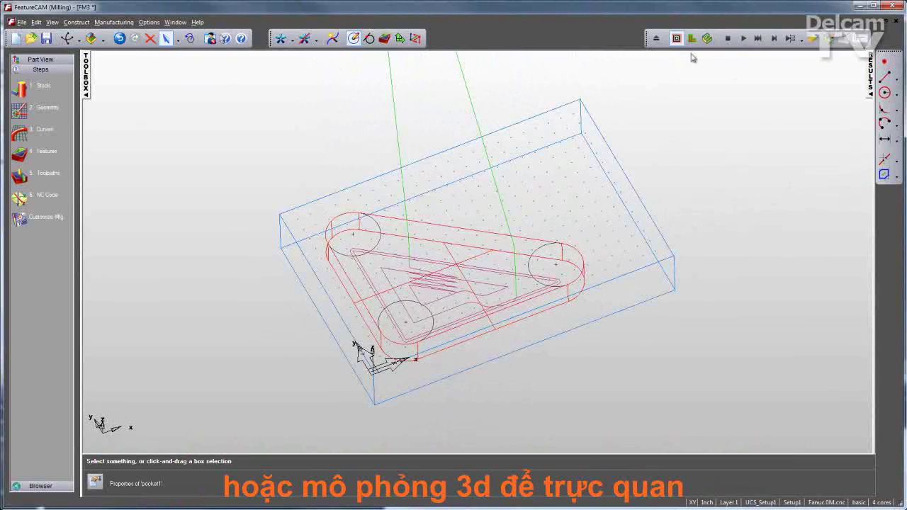
left_click(708, 38)
left_click(744, 38)
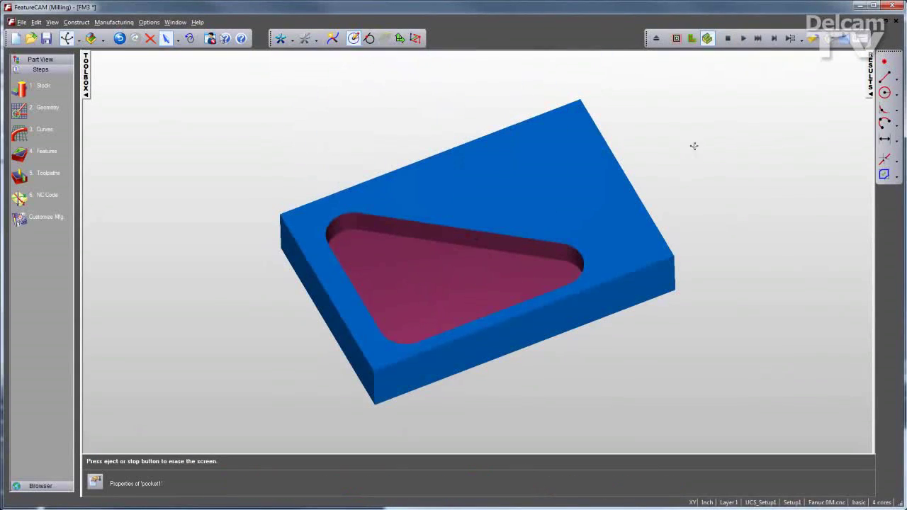
Check operation details, machining time and tool list, show NC code, then return to wireframe view
left_click(869, 79)
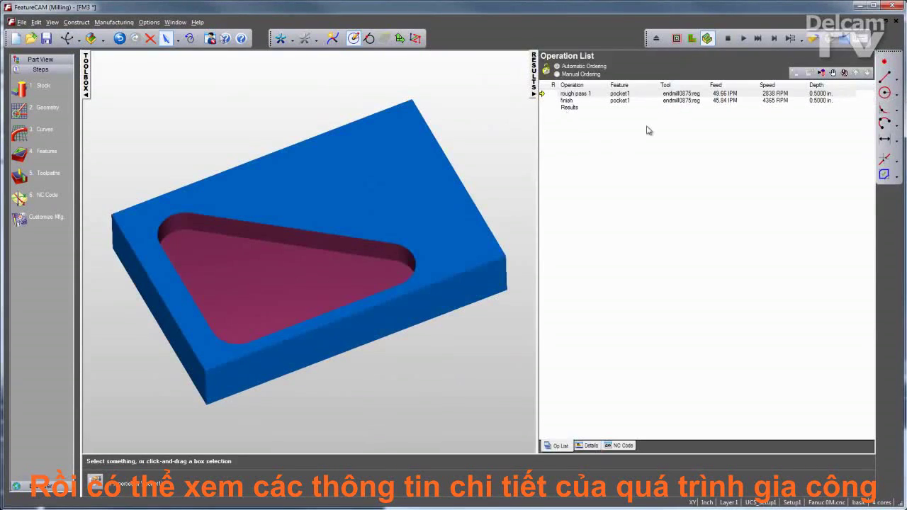
left_click(588, 446)
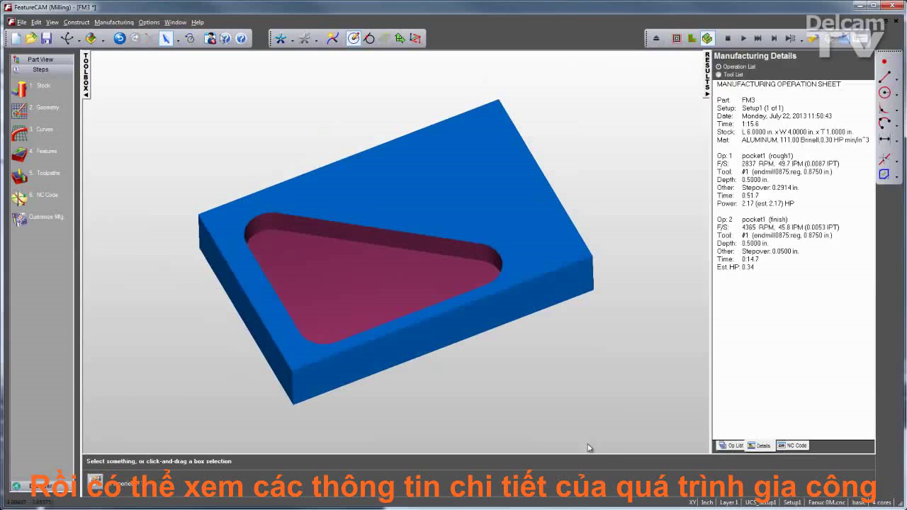
left_click_drag(763, 124, 712, 123)
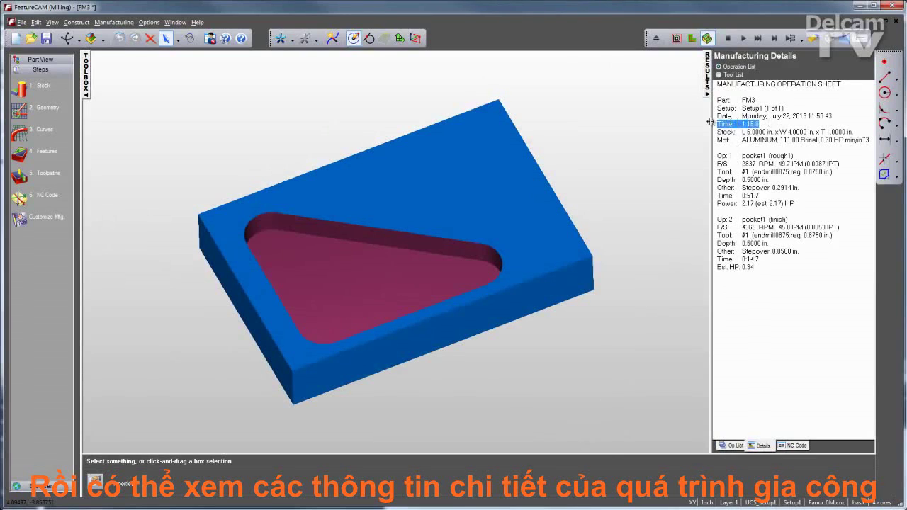
left_click(719, 74)
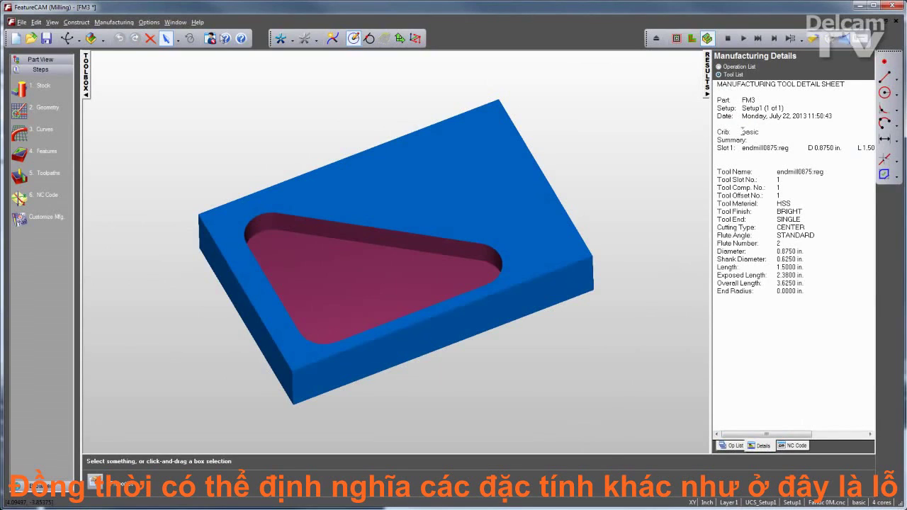
left_click(794, 446)
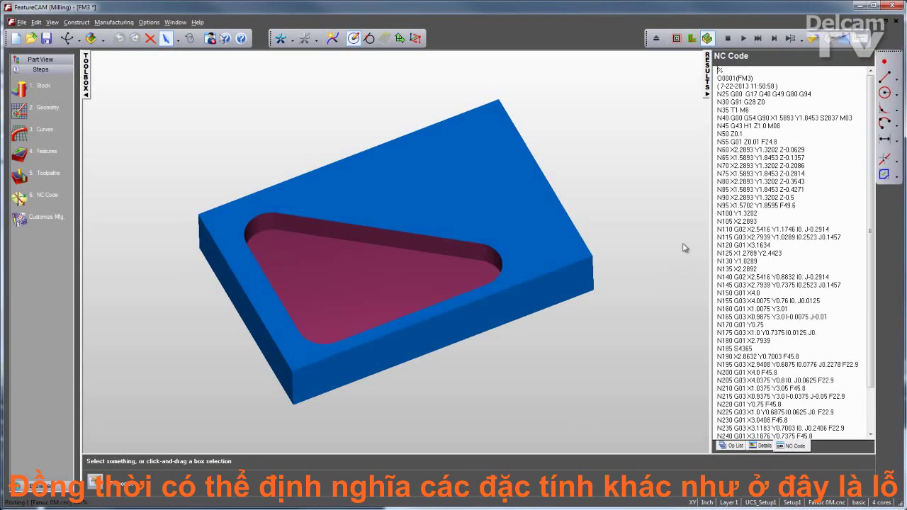
left_click(728, 39)
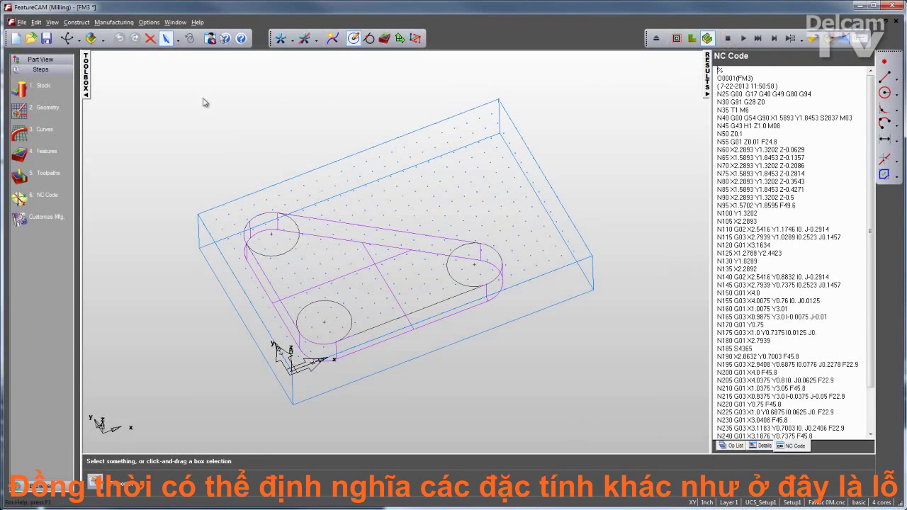
Start a new hole feature and make it a tapped hole
left_click(21, 153)
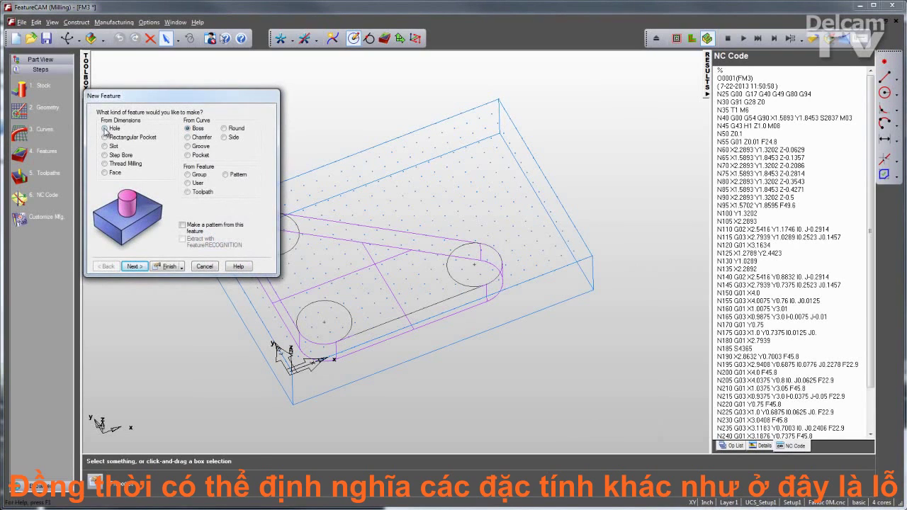
left_click(105, 128)
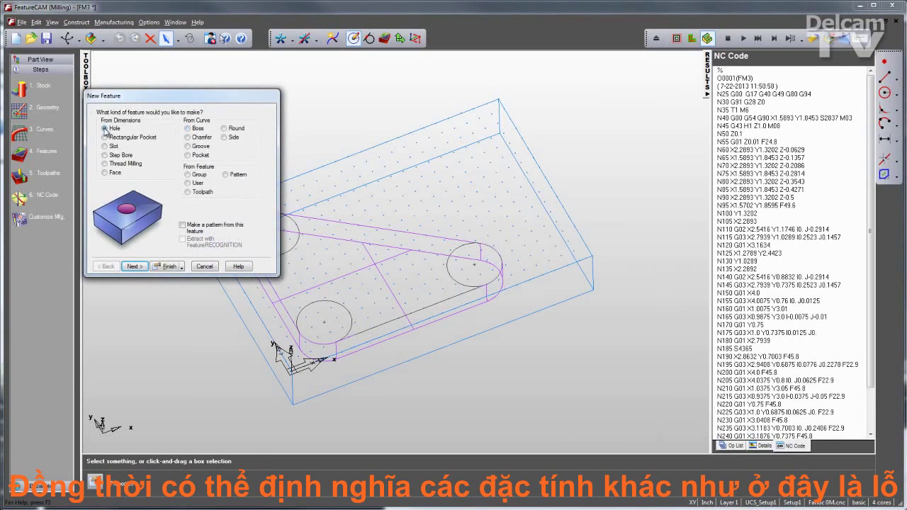
left_click(133, 267)
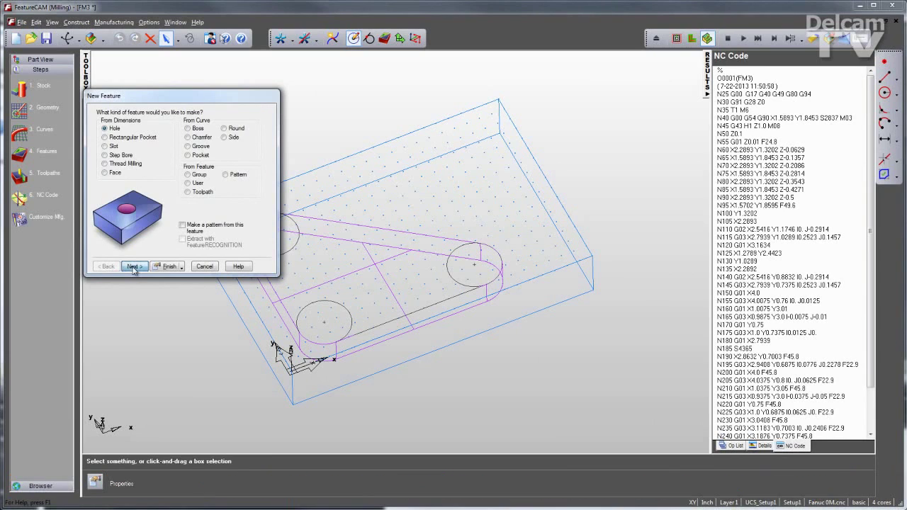
left_click(229, 115)
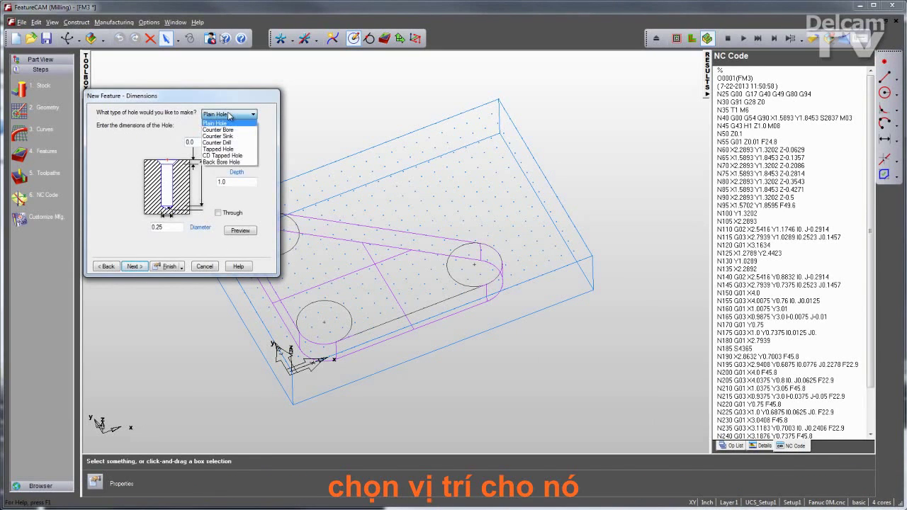
left_click(220, 153)
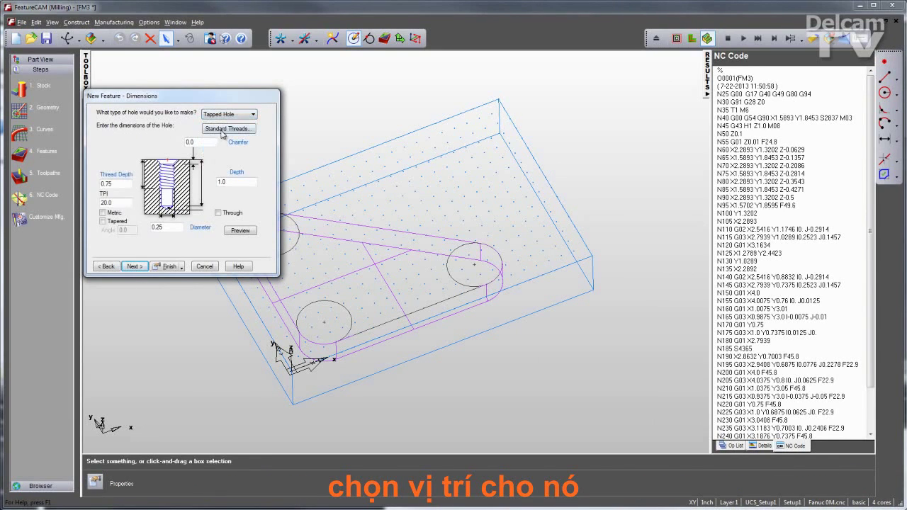
Give the hole the 0.5000-13 UNC standard thread and make it go through
left_click(224, 129)
left_click(197, 200)
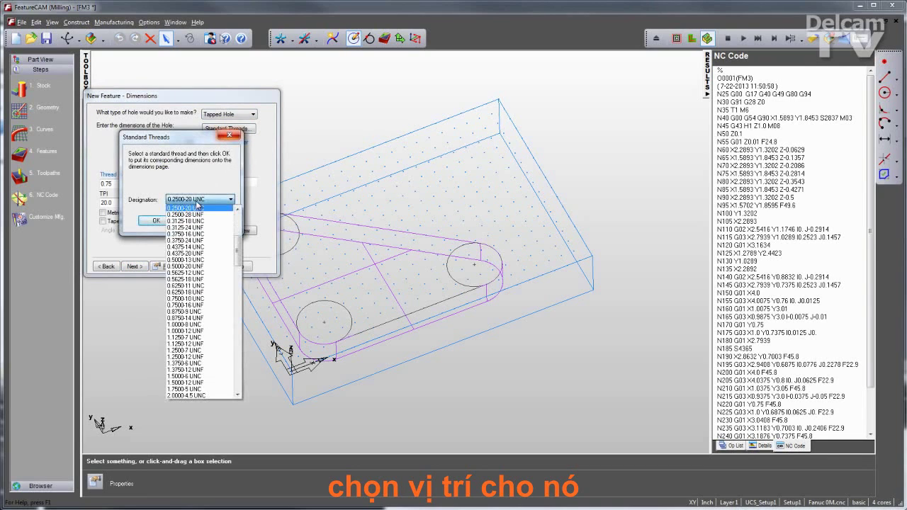
left_click(186, 259)
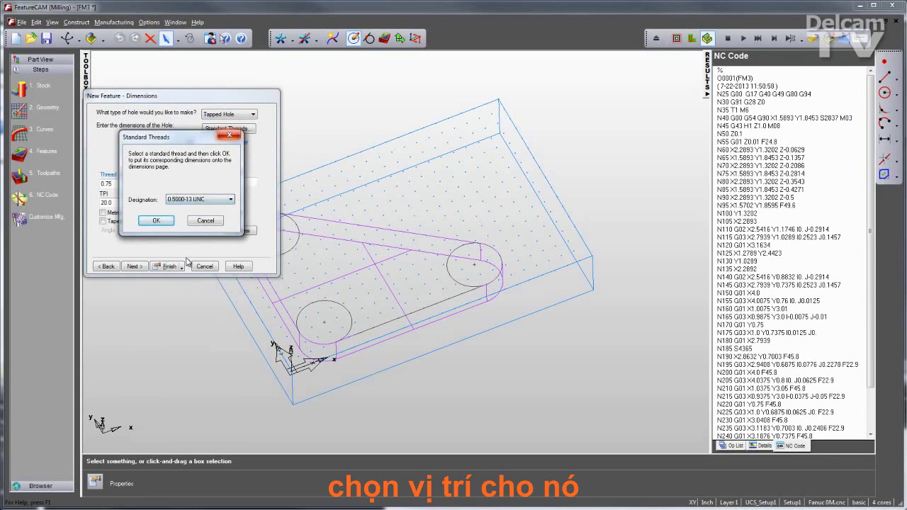
left_click(156, 221)
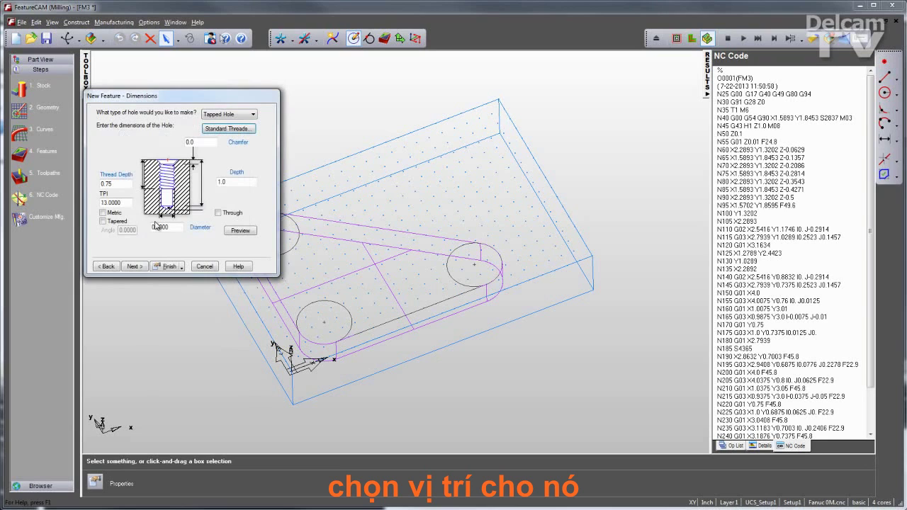
left_click(218, 213)
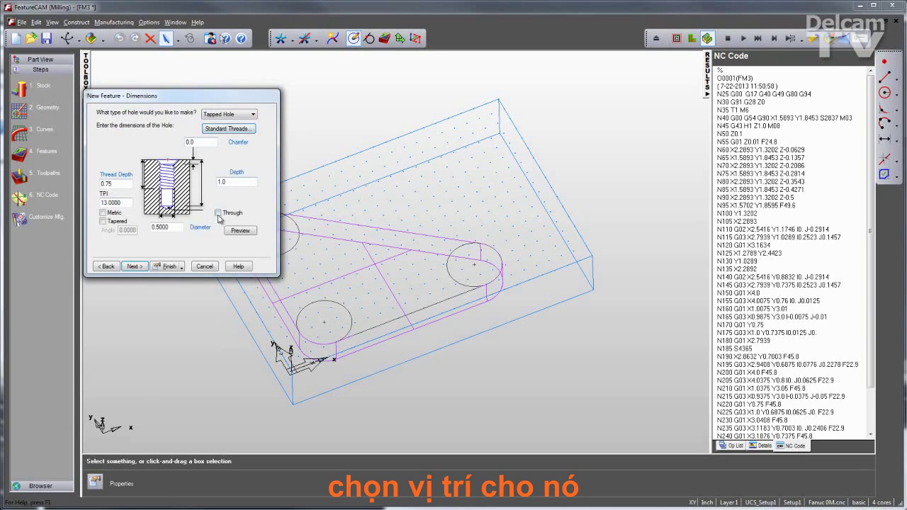
left_click(134, 267)
Locate the hole at X 4.5000, Y 2.7500 and finish hole1
left_click(105, 227)
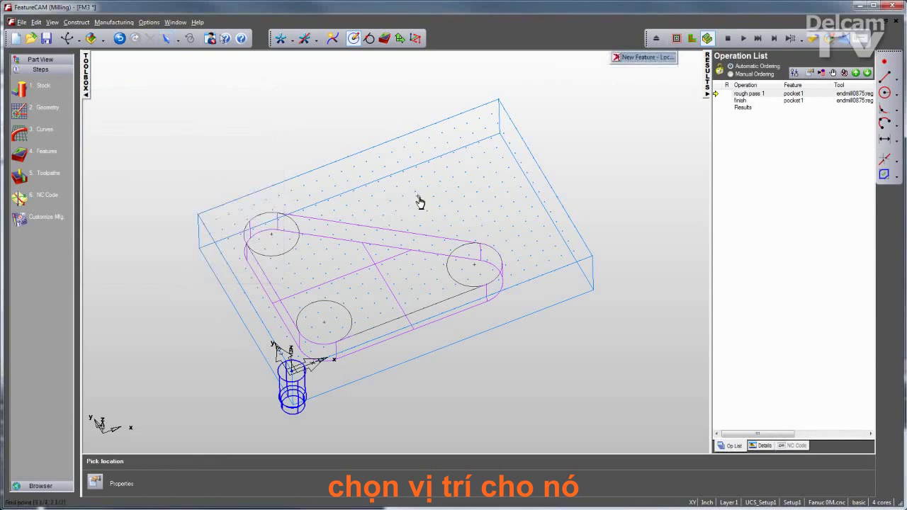
left_click(455, 181)
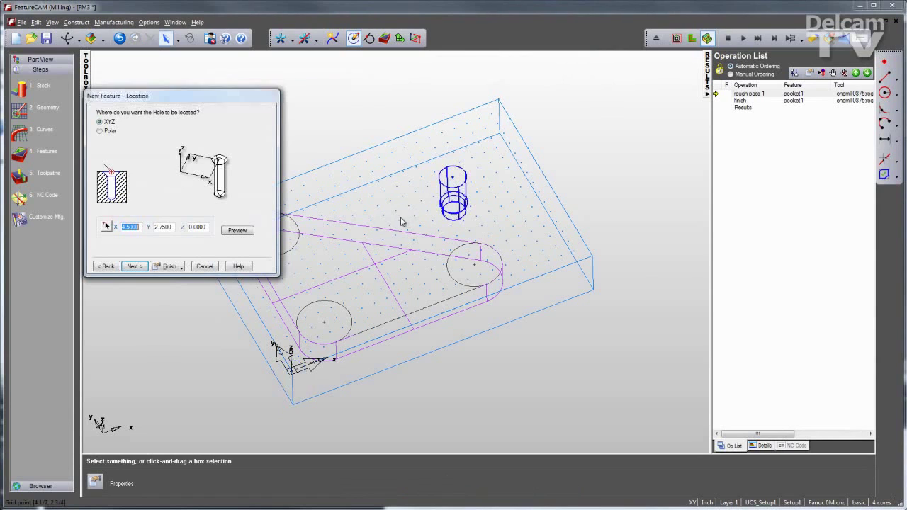
left_click(134, 267)
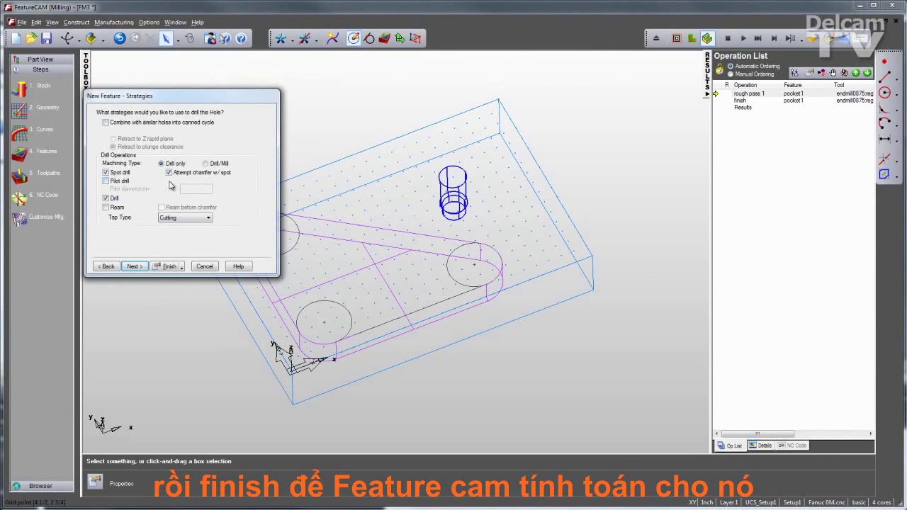
left_click(170, 266)
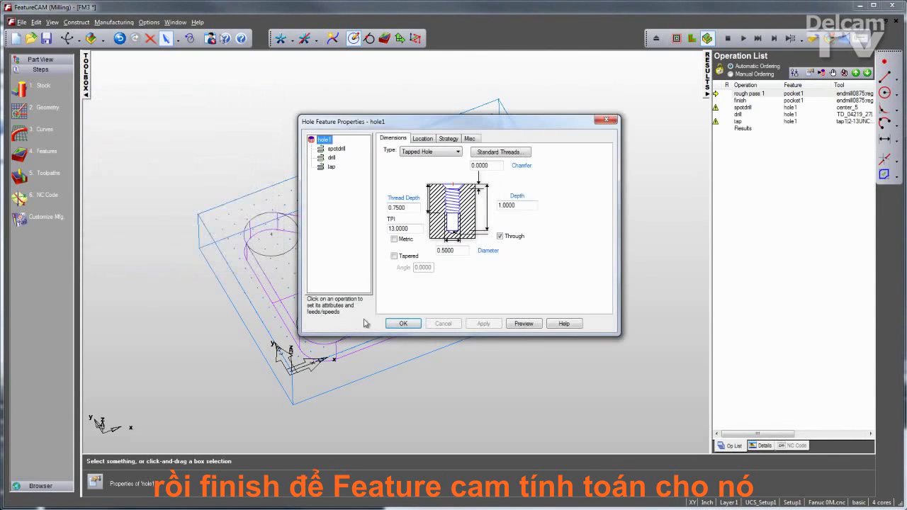
left_click(416, 326)
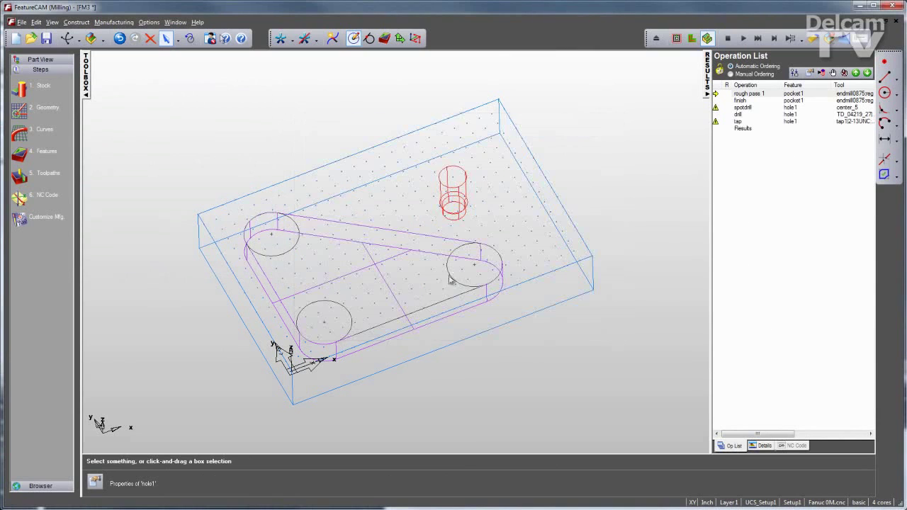
Play the 3D cut simulation covering pocket1's passes and hole1's spotdrill, drill and tap
left_click(744, 39)
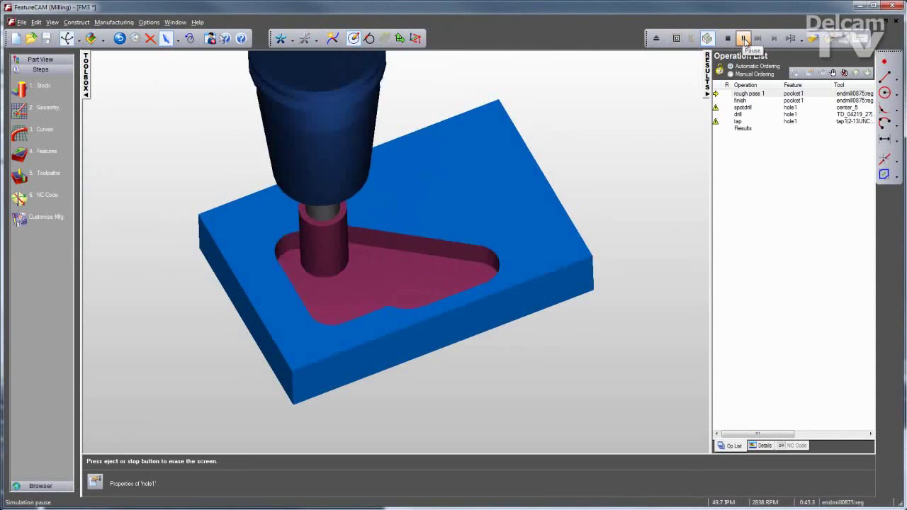